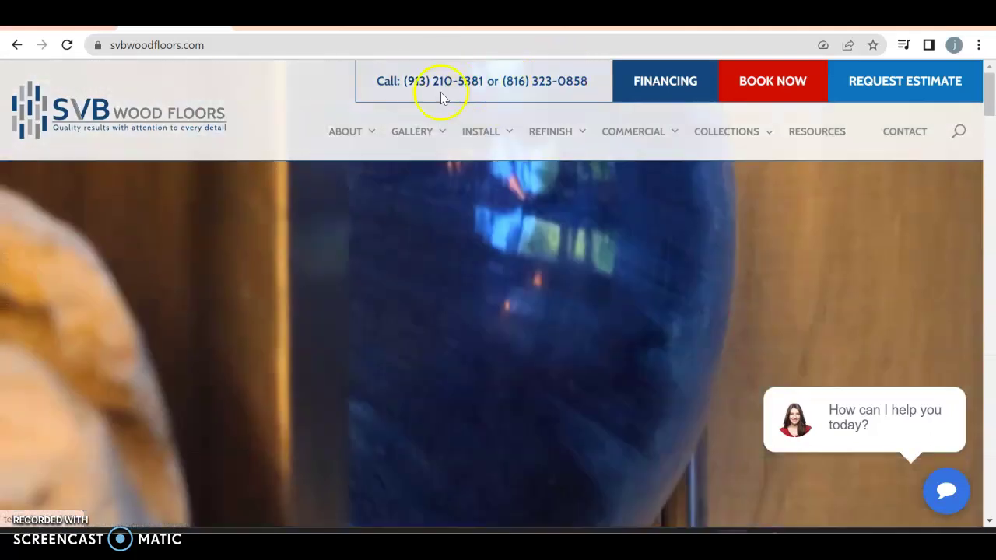
# Step: Examine the SVB Wood Floors homepage, including its navigation categories, service sections, showroom details and estimate form
pyautogui.moveTo(404, 146)
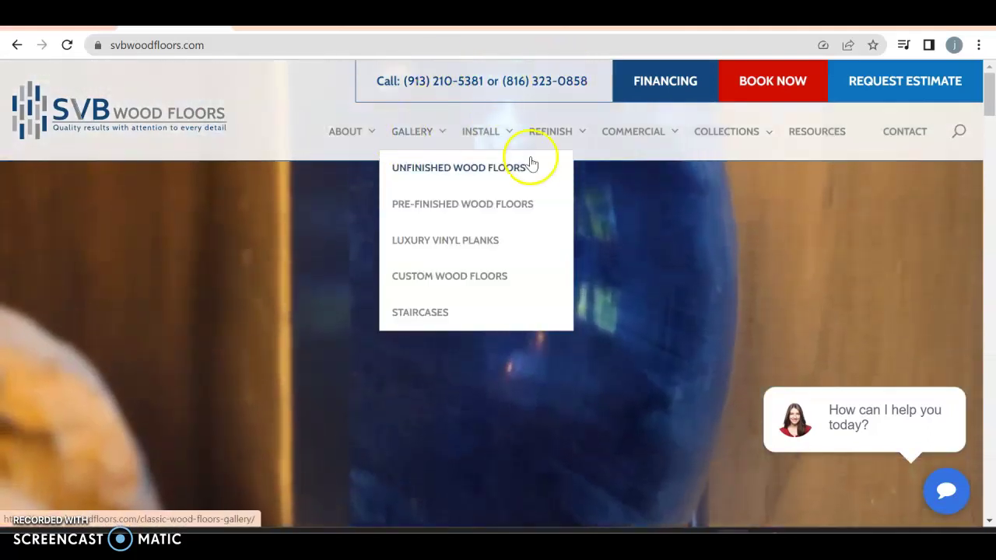
pyautogui.moveTo(680, 150)
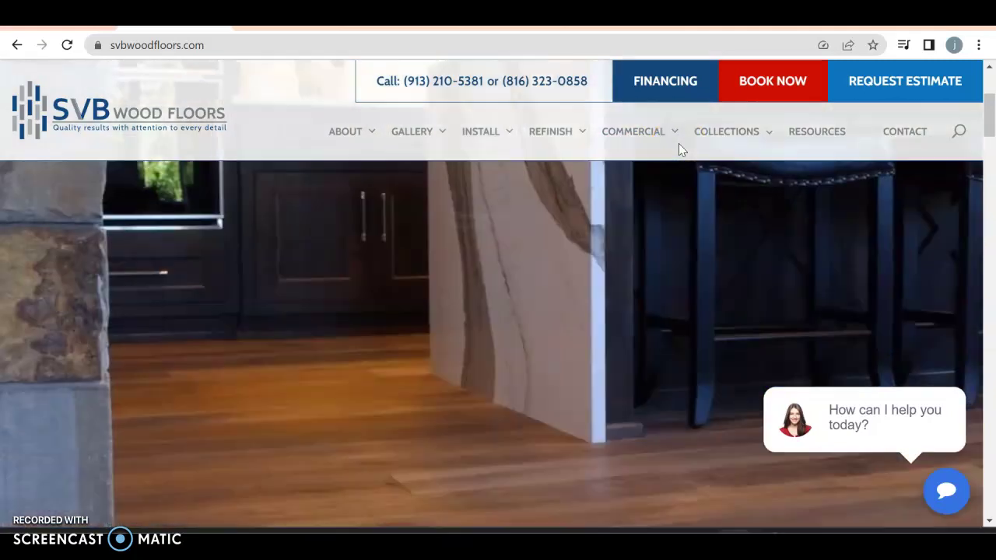
pyautogui.scroll(-6, 364, 260)
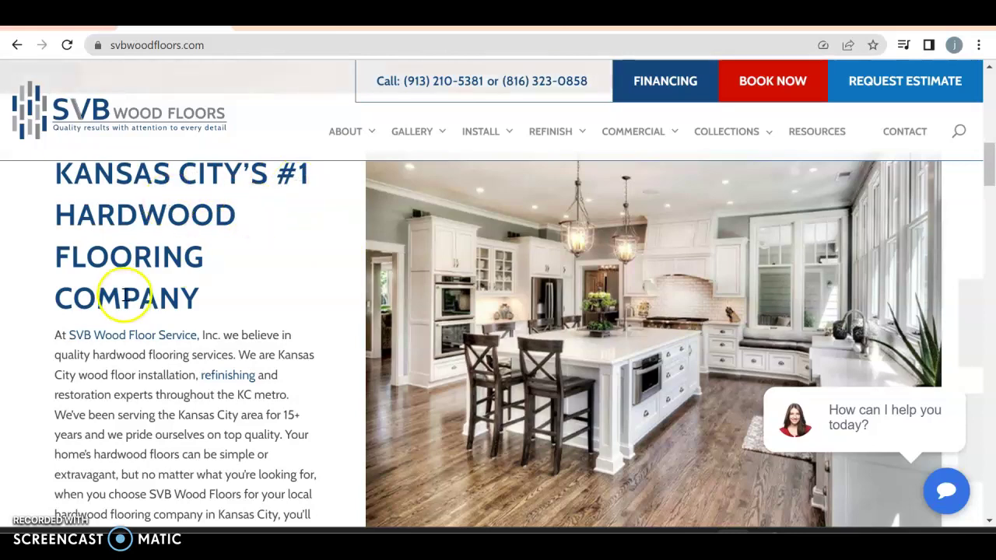
pyautogui.scroll(-8, 222, 284)
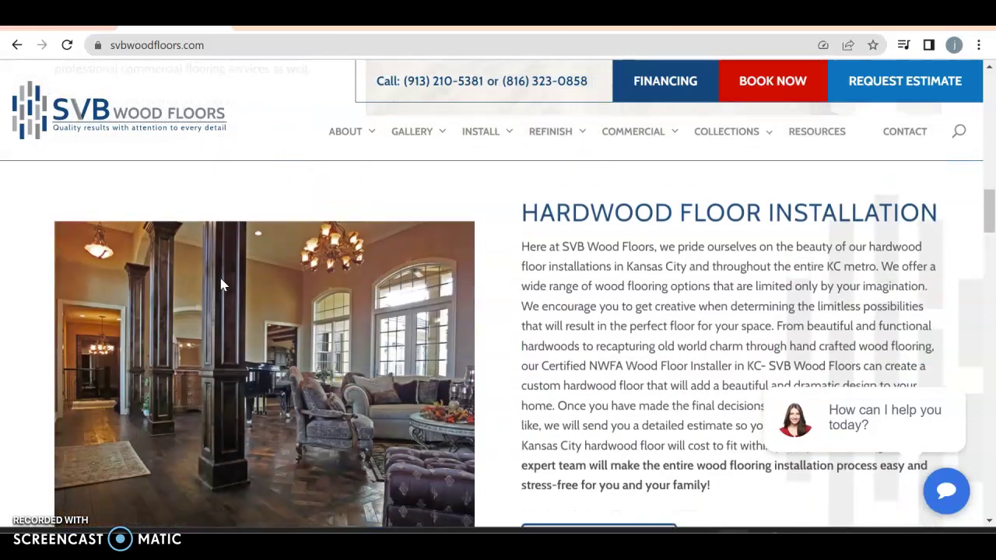
pyautogui.scroll(-5, 221, 284)
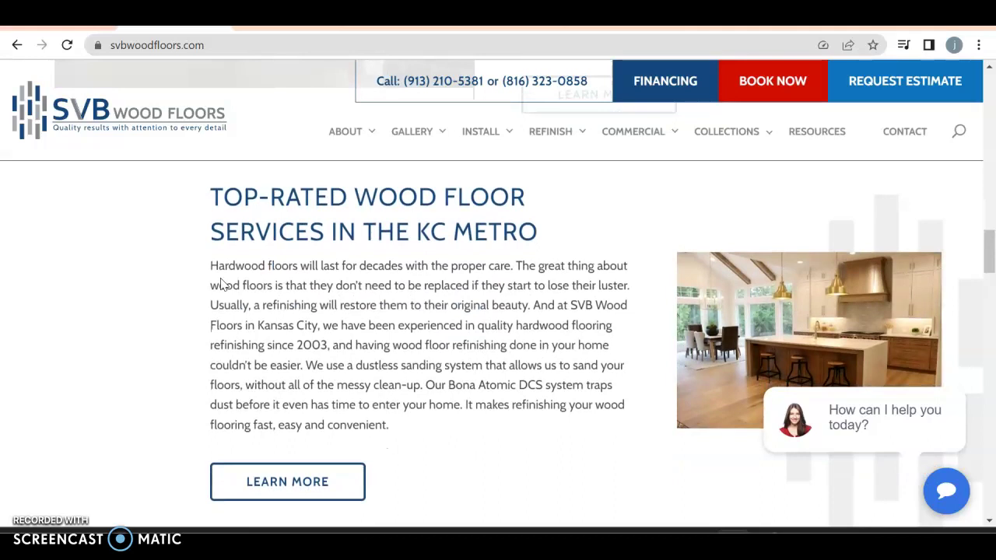
pyautogui.scroll(-12, 222, 285)
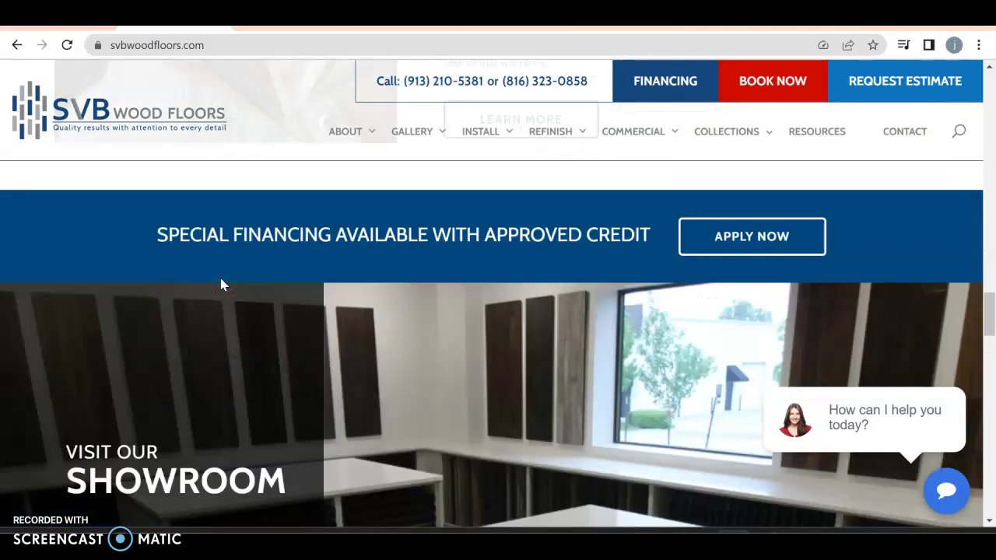
pyautogui.scroll(-4, 221, 285)
pyautogui.scroll(-6, 221, 285)
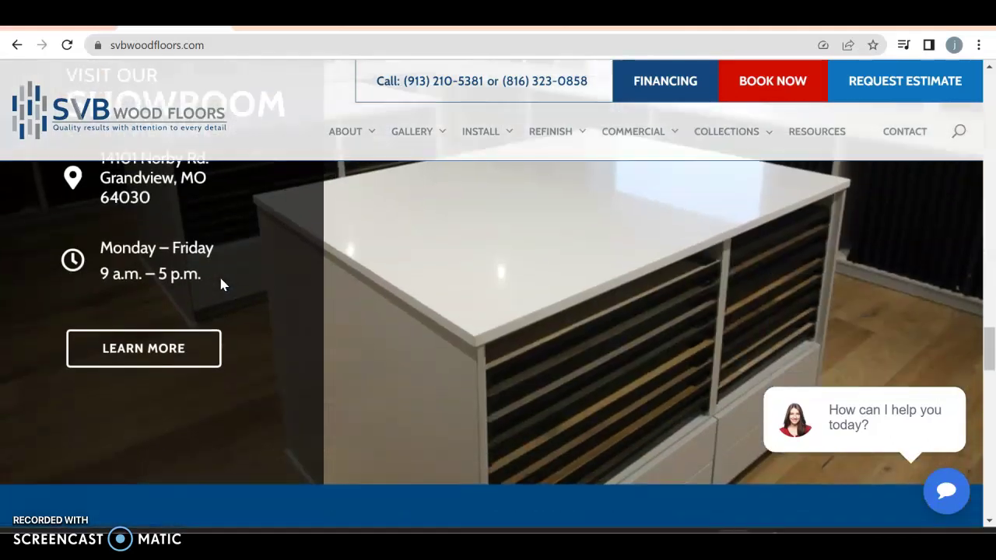
pyautogui.scroll(-15, 221, 285)
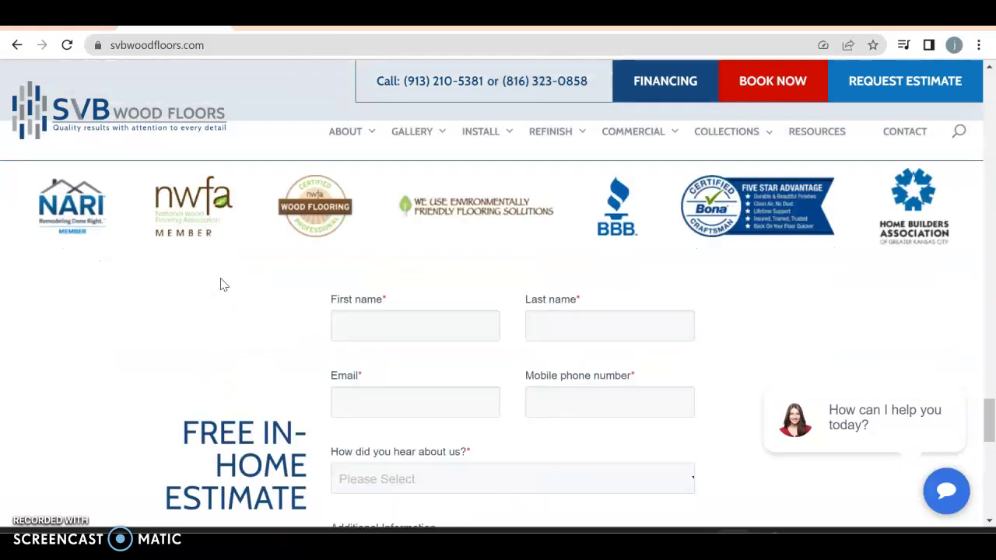
pyautogui.scroll(20, 220, 279)
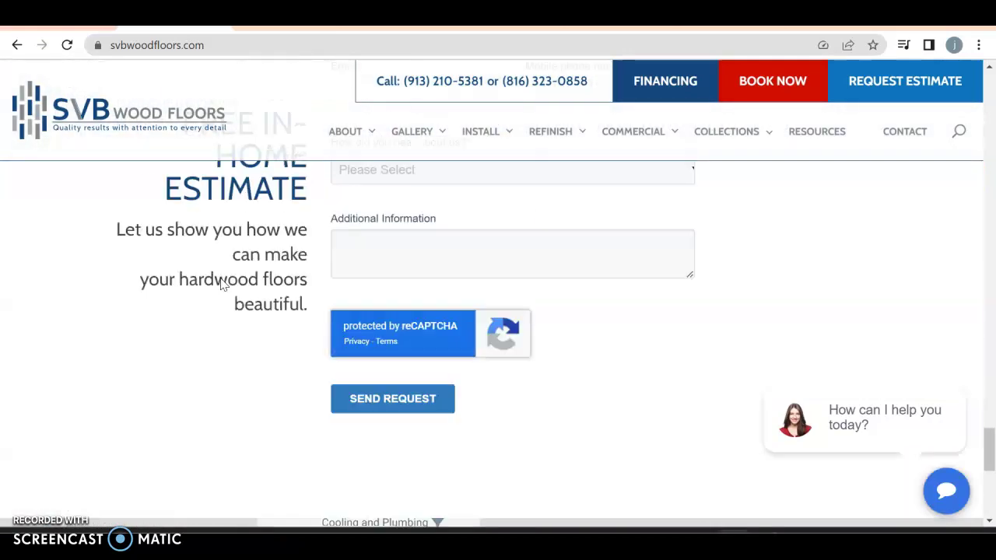
pyautogui.scroll(2, 221, 284)
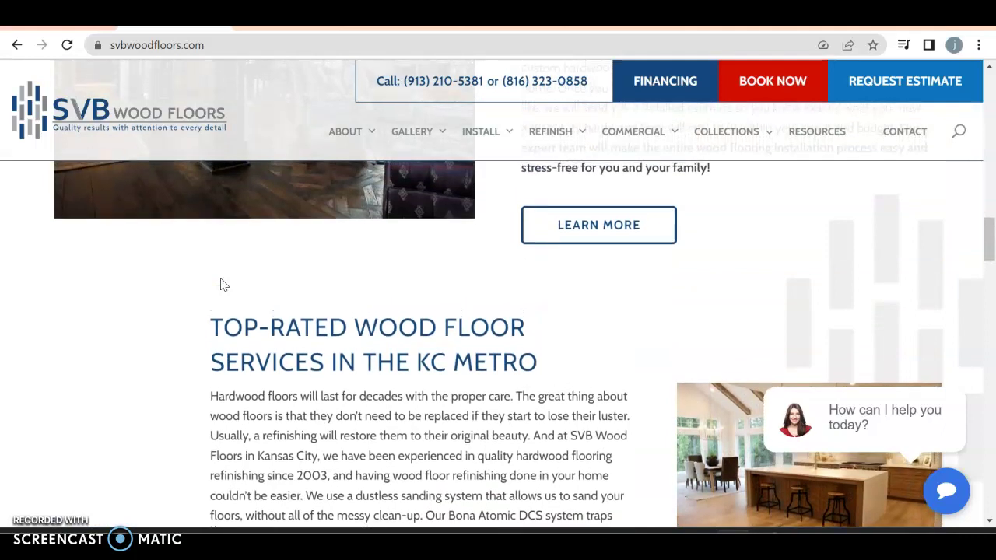
pyautogui.moveTo(487, 129)
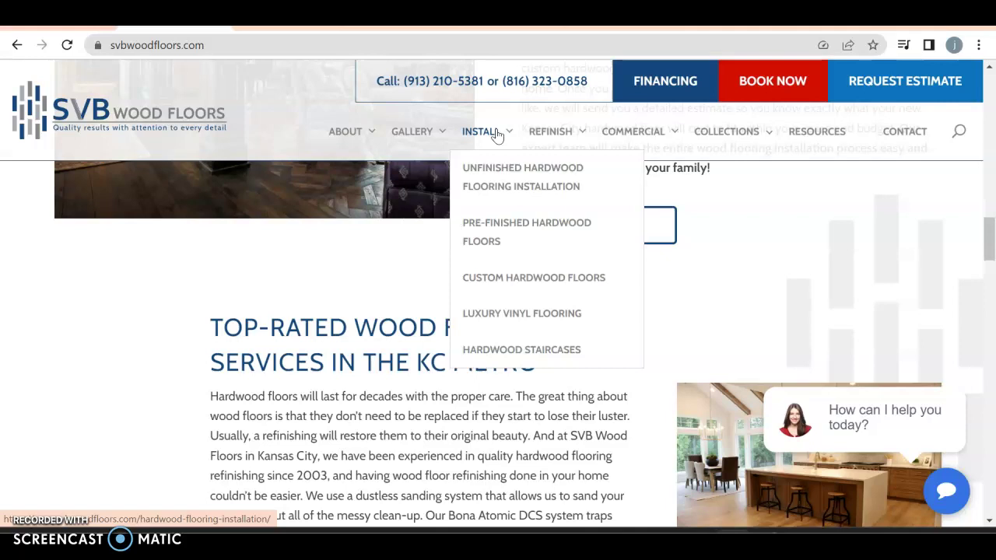
# Step: Switch to the Ahrefs organic keywords report for svbwoodfloors.com
pyautogui.click(286, 23)
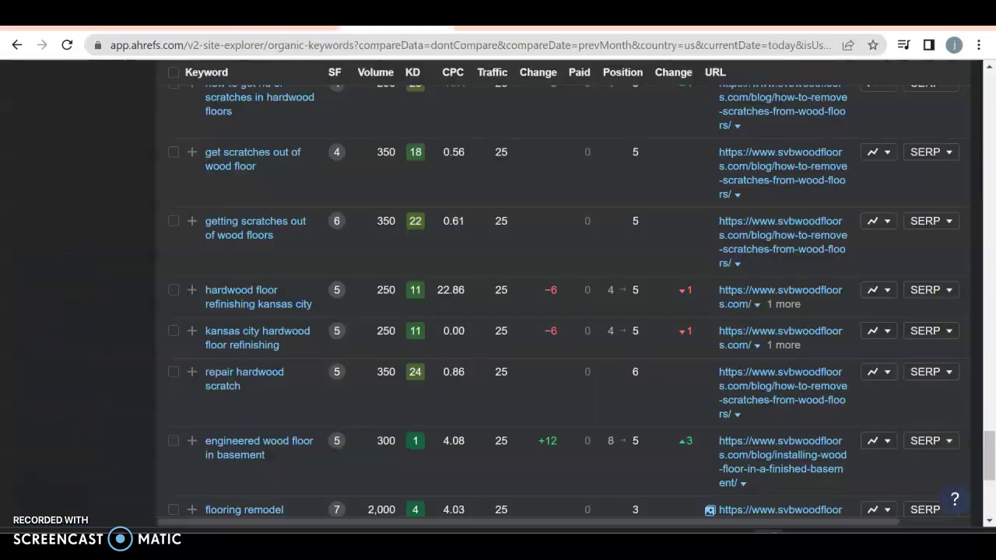
pyautogui.click(369, 286)
pyautogui.scroll(15, 370, 285)
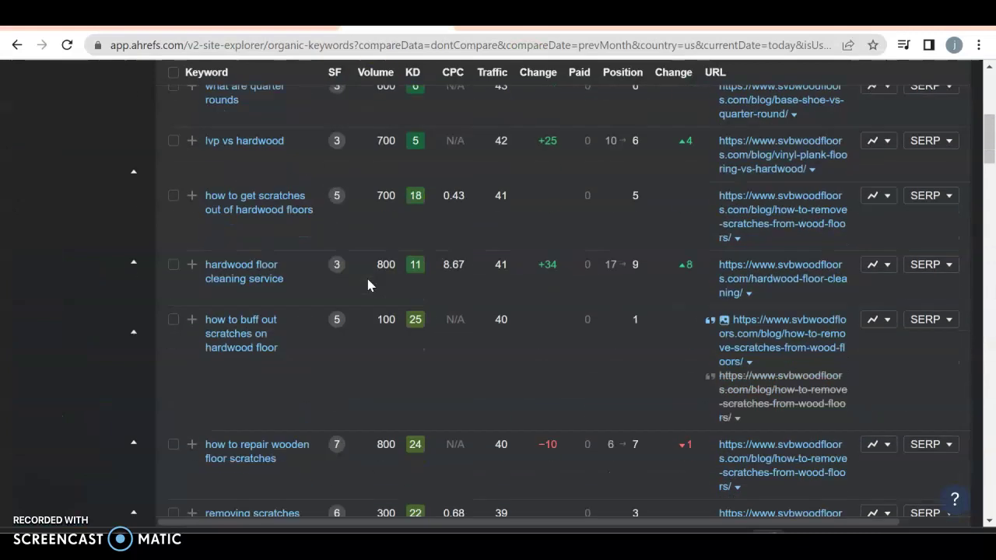
pyautogui.scroll(1, 370, 285)
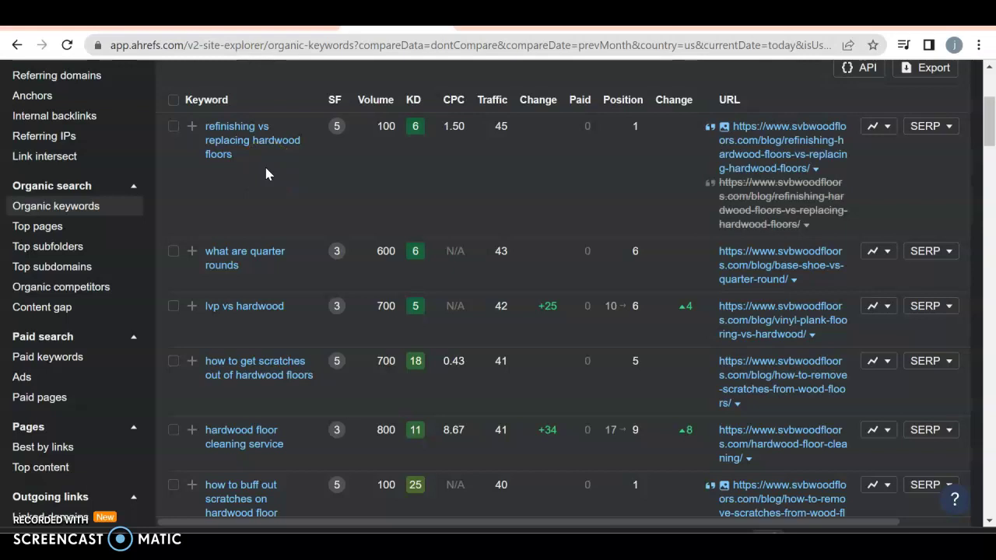
# Step: Examine the volume, difficulty, traffic and position columns for the first keywords listed on this page of the report
pyautogui.click(551, 158)
pyautogui.hscroll(2, 553, 159)
pyautogui.hscroll(-2, 554, 160)
pyautogui.scroll(-3, 554, 160)
pyautogui.click(244, 351)
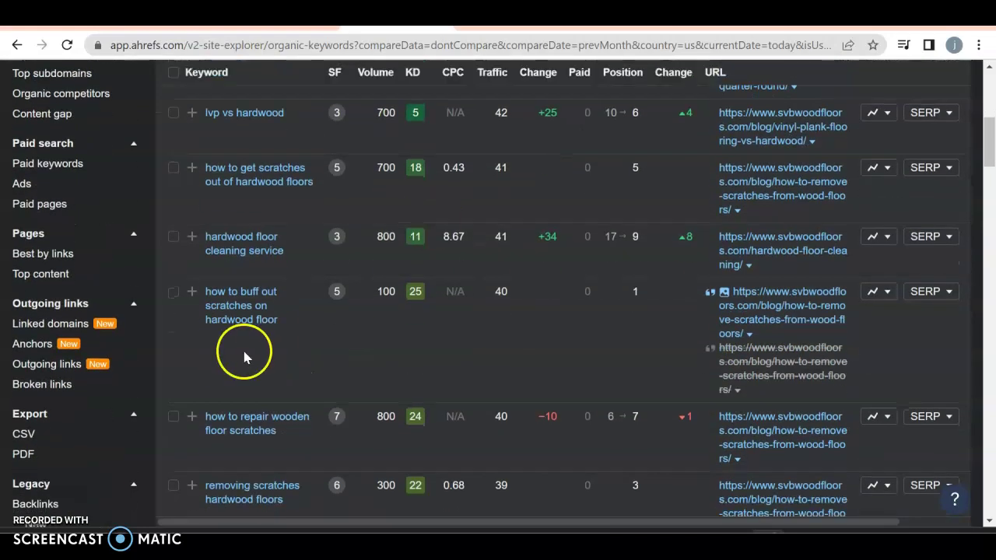
pyautogui.scroll(-2, 245, 354)
pyautogui.scroll(-2, 244, 357)
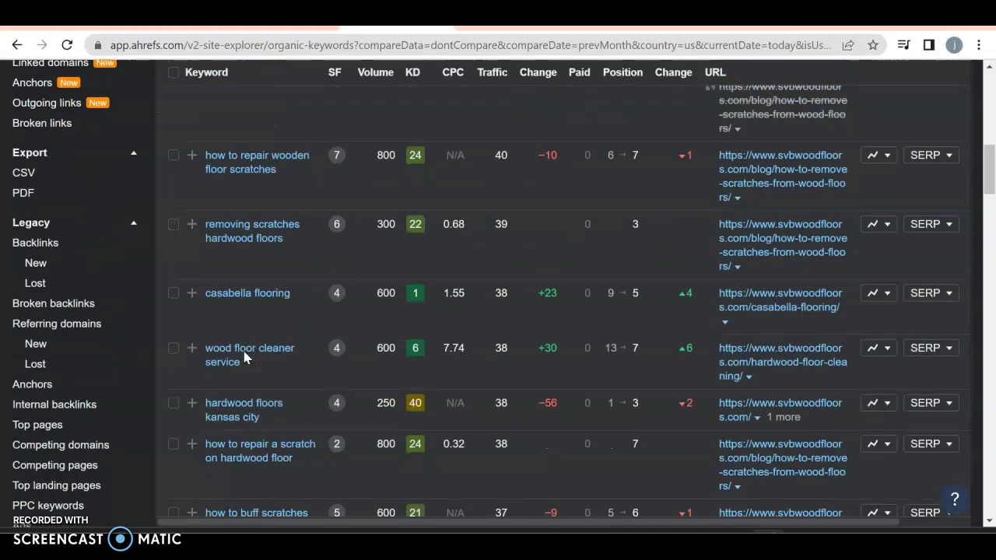
pyautogui.scroll(-1, 245, 358)
pyautogui.scroll(-2, 244, 358)
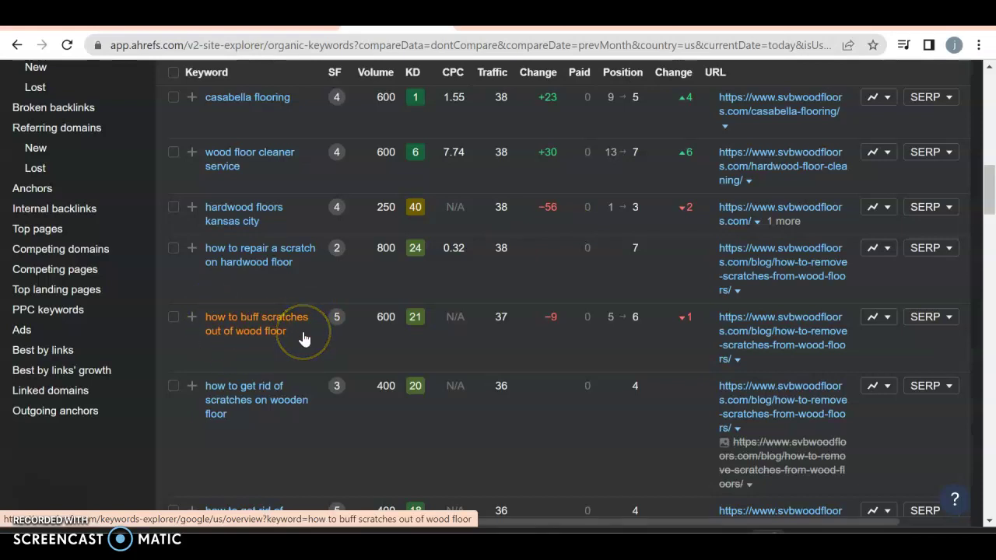
# Step: Review the further keywords and their ranking pages down to the two Kansas City hardwood floor refinishing terms, checking their position changes
pyautogui.scroll(-3, 304, 339)
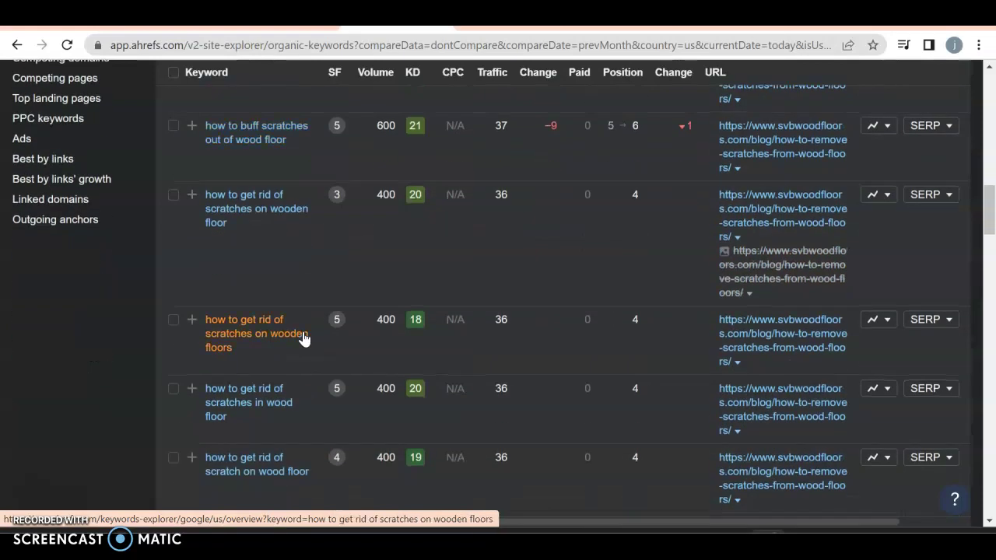
pyautogui.scroll(-5, 303, 338)
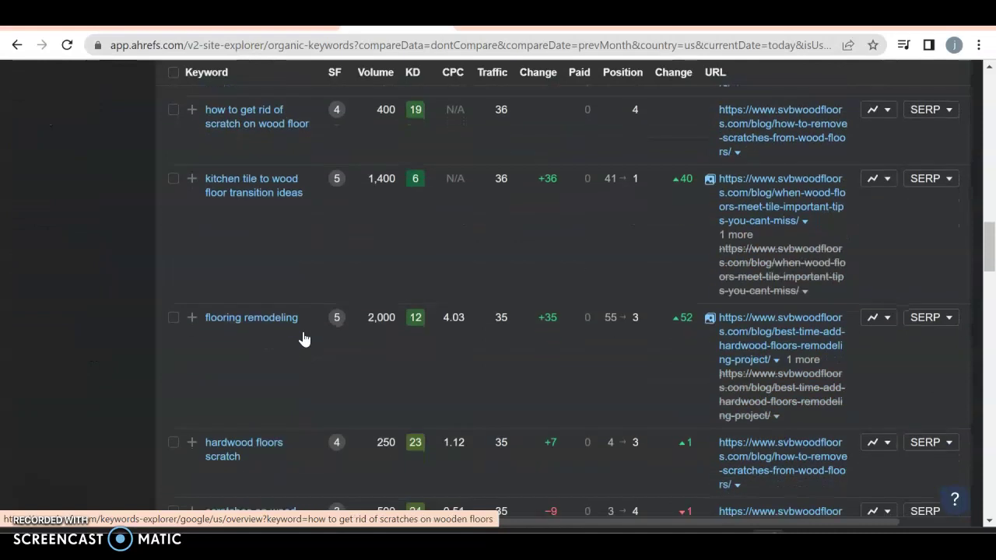
pyautogui.scroll(-3, 304, 339)
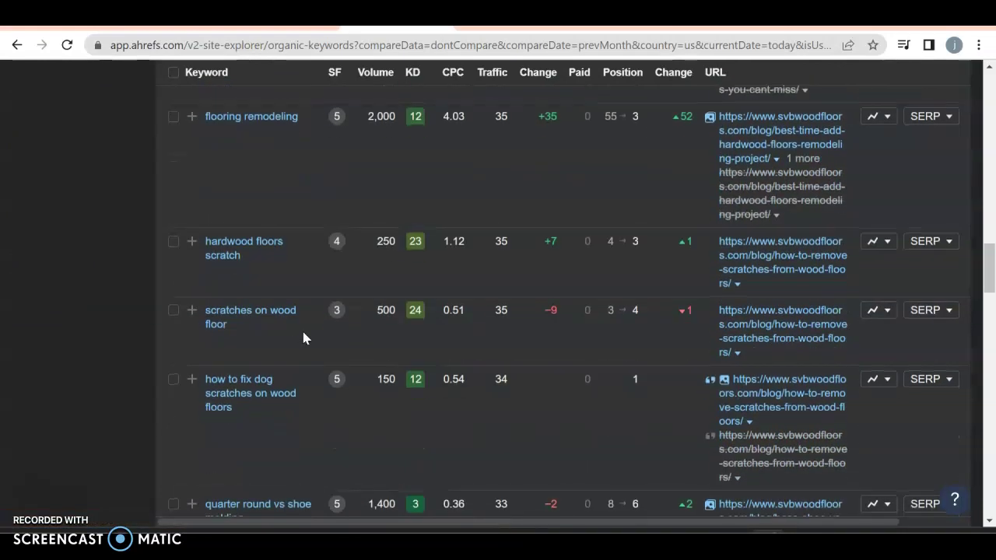
pyautogui.scroll(-2, 304, 339)
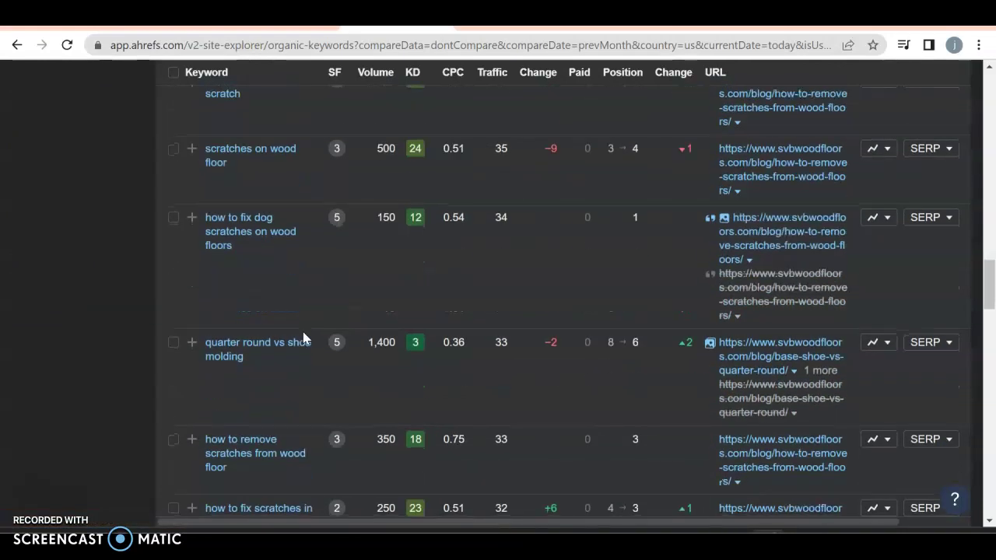
pyautogui.scroll(-6, 303, 336)
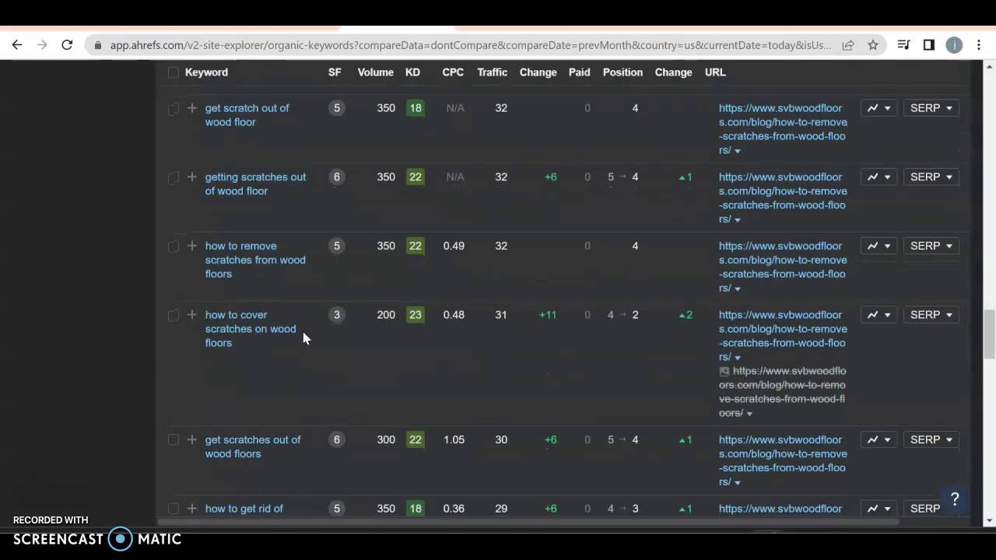
pyautogui.scroll(-2, 304, 336)
pyautogui.scroll(-5, 303, 339)
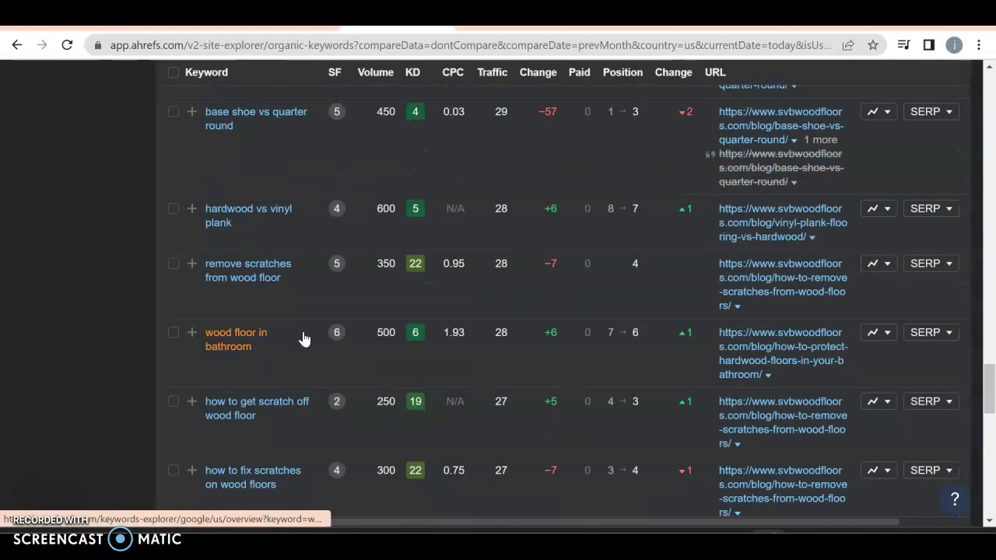
pyautogui.scroll(-5, 304, 338)
pyautogui.scroll(-1, 305, 336)
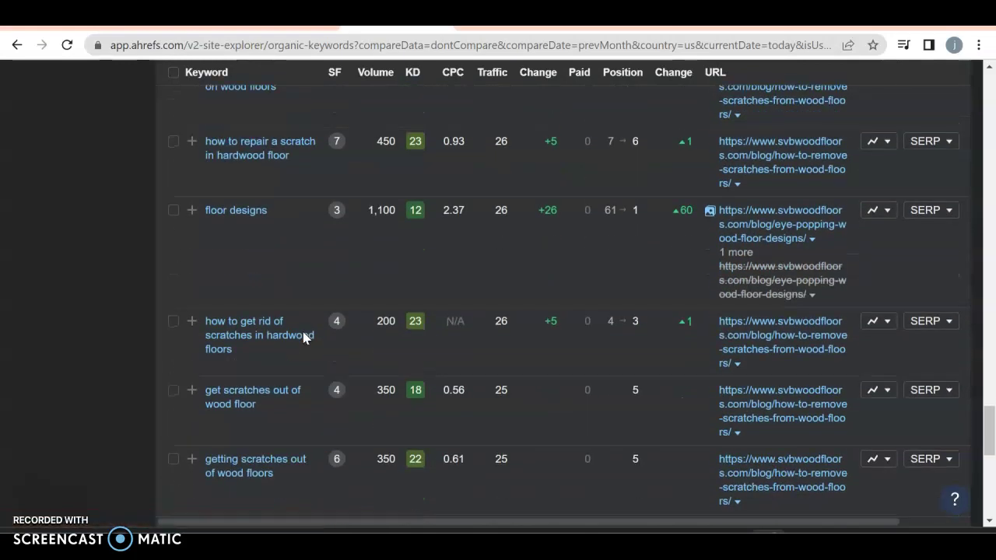
pyautogui.scroll(-3, 303, 336)
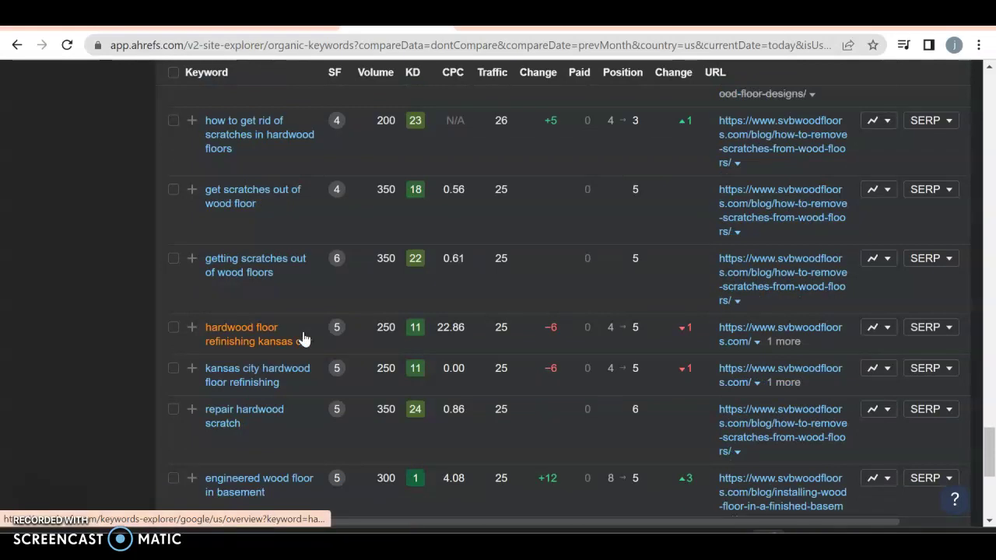
pyautogui.click(288, 369)
pyautogui.click(302, 345)
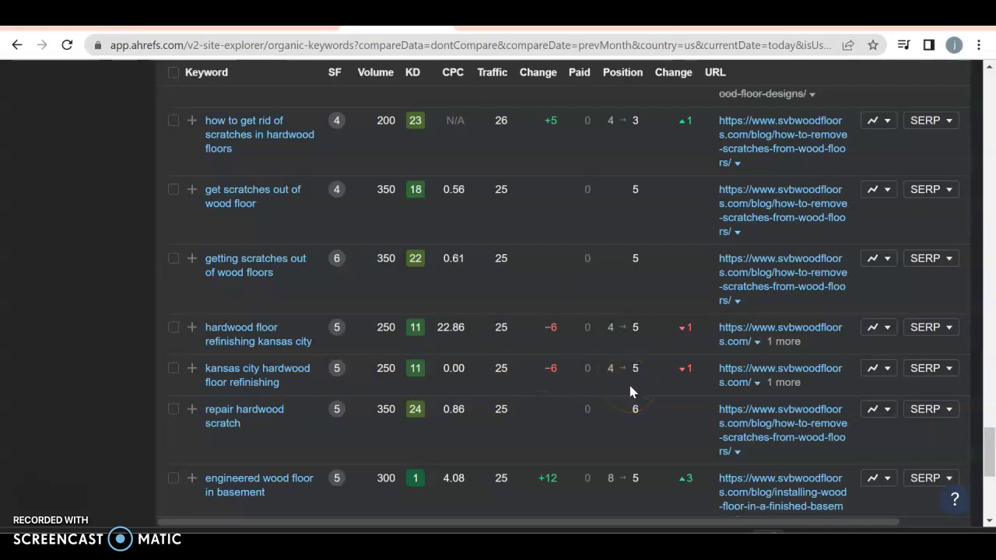
# Step: Open page 4 of the organic keyword results and review its keywords, positions and ranking URLs
pyautogui.scroll(-5, 631, 392)
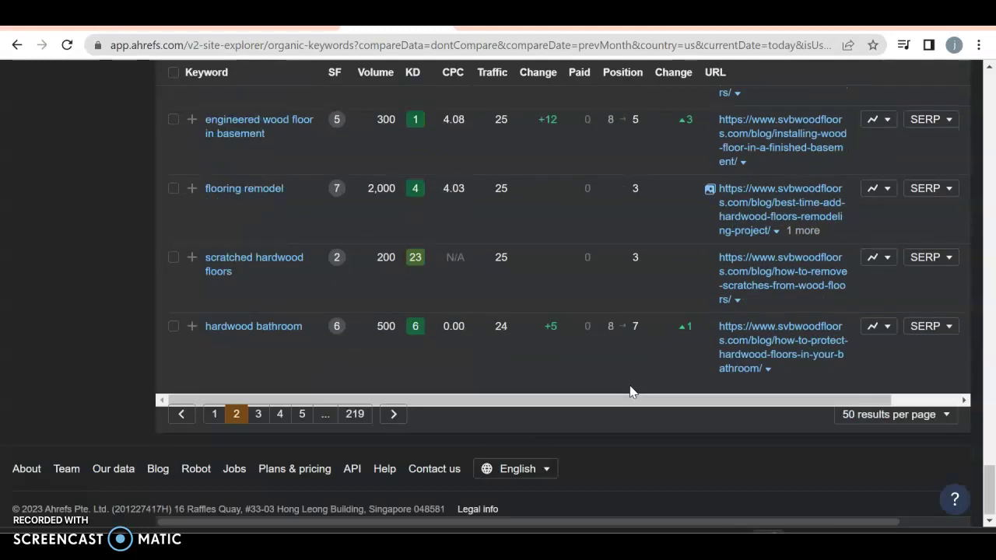
pyautogui.click(280, 425)
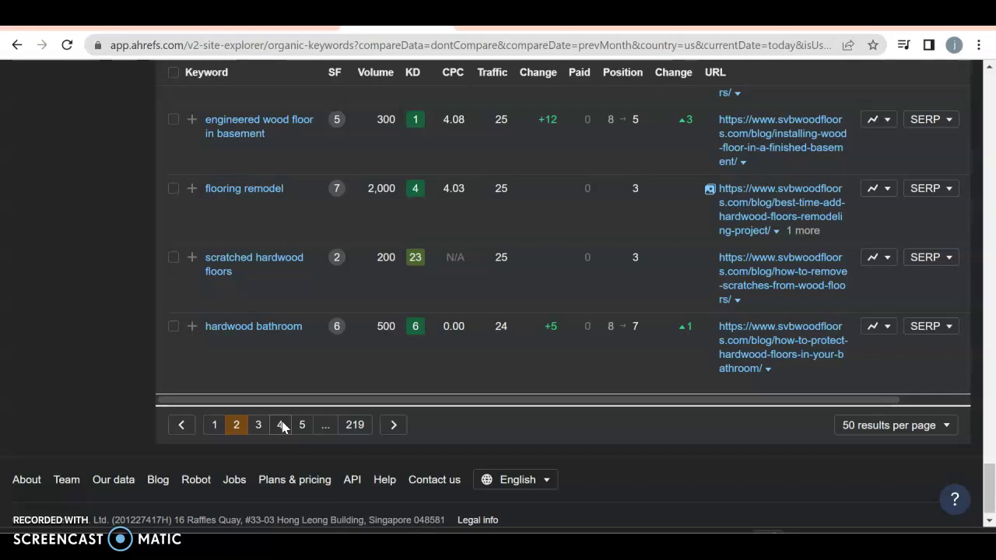
pyautogui.click(281, 425)
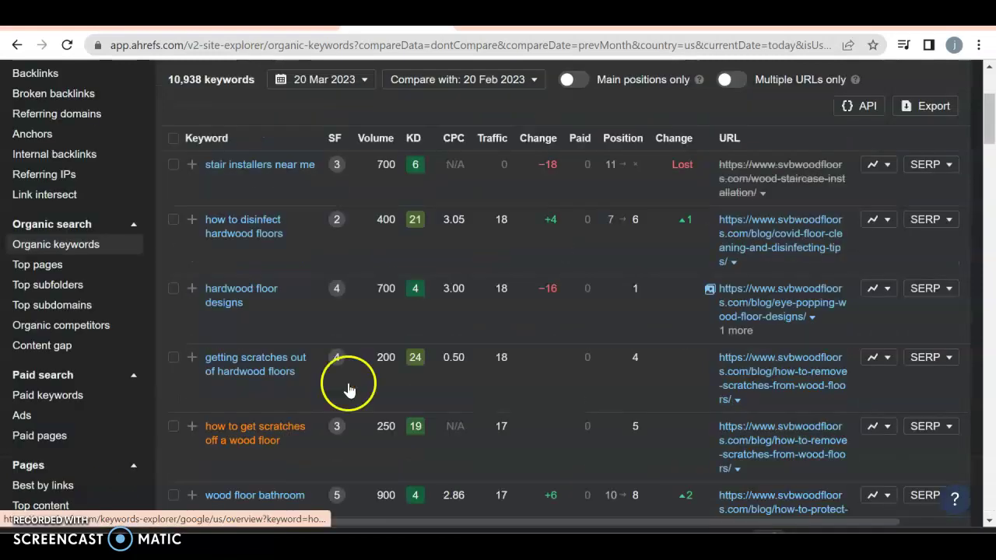
pyautogui.scroll(-2, 481, 377)
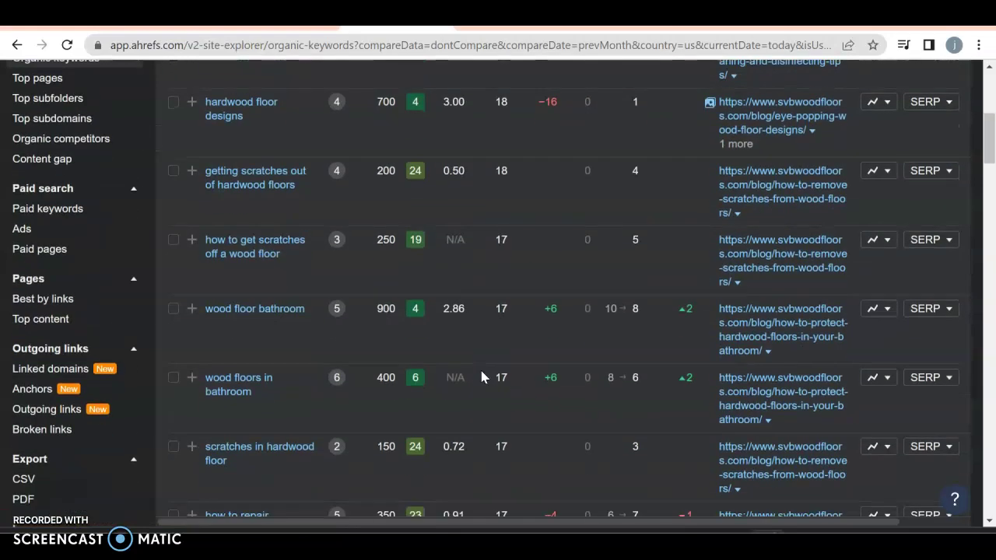
pyautogui.scroll(-3, 481, 377)
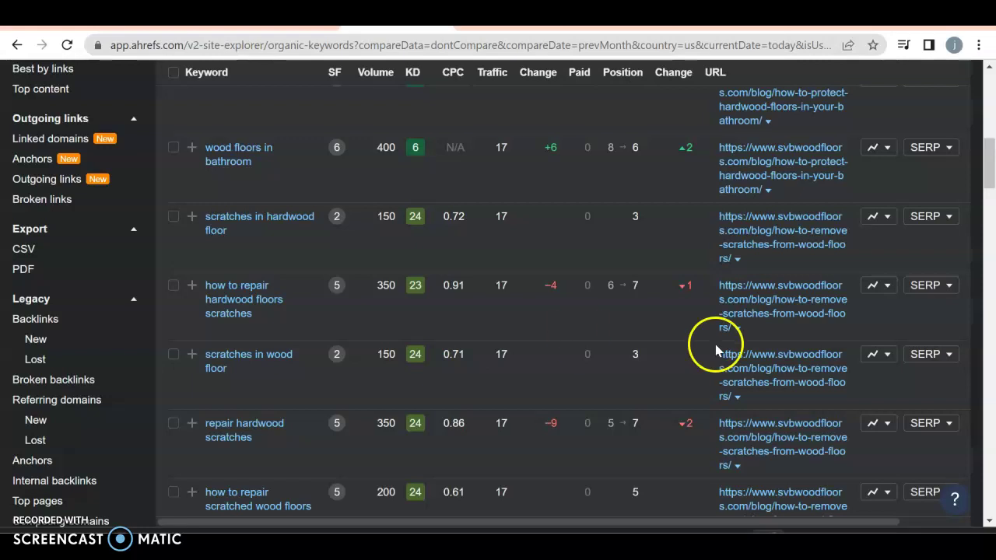
pyautogui.scroll(-5, 472, 369)
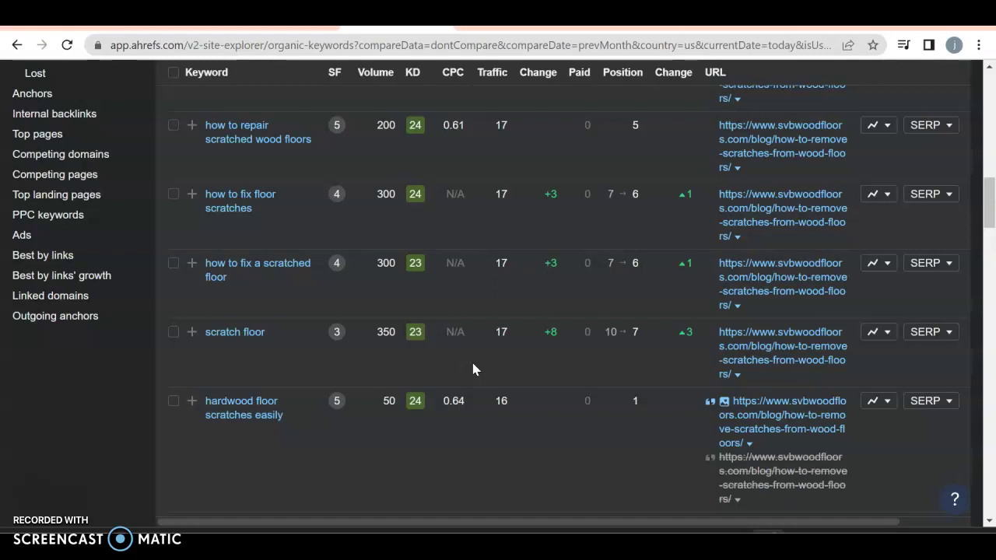
pyautogui.click(467, 285)
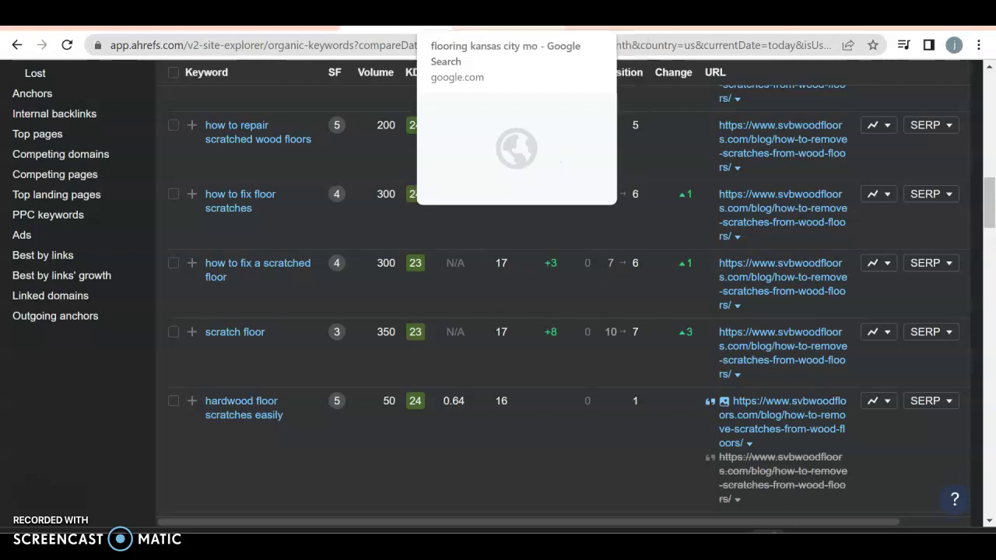
pyautogui.click(436, 16)
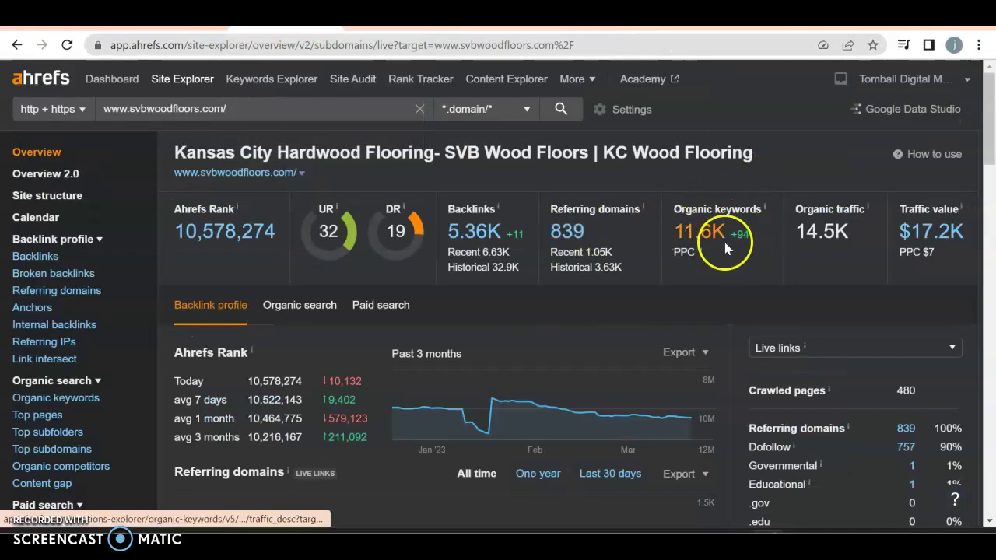